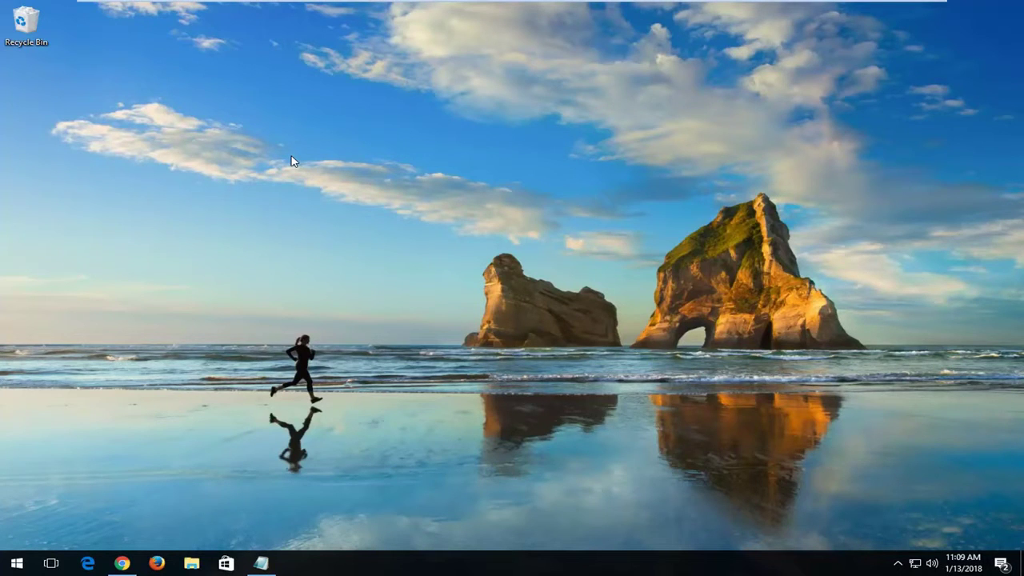
Download the Microsoft Store apps troubleshooter from the Windows support page in Chrome, open the downloaded file and minimize the browser
{"action": "left_click", "coordinate": [122, 564]}
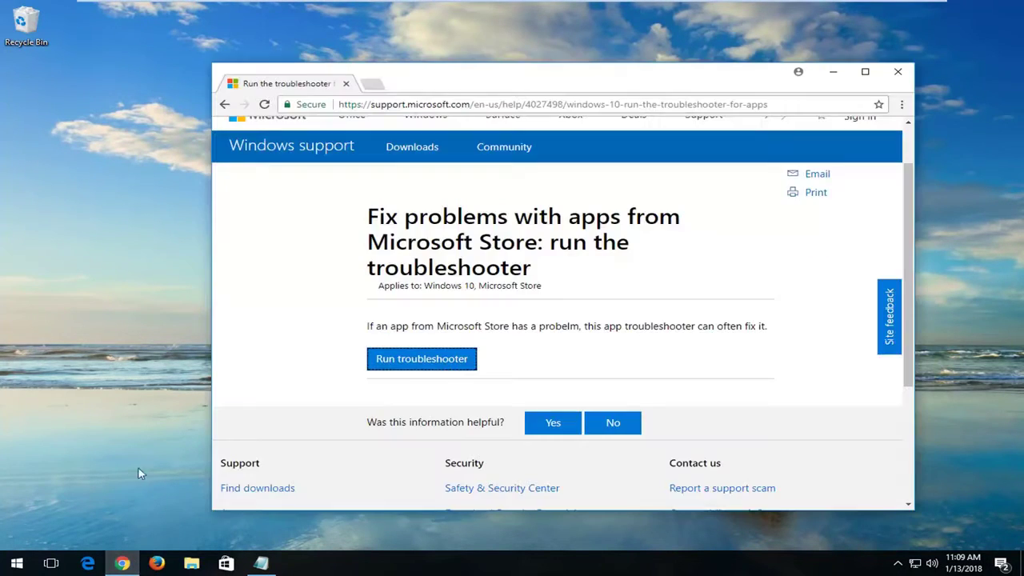
{"action": "left_click", "coordinate": [292, 260]}
{"action": "scroll", "coordinate": [293, 260], "scroll_direction": "up", "scroll_amount": 2}
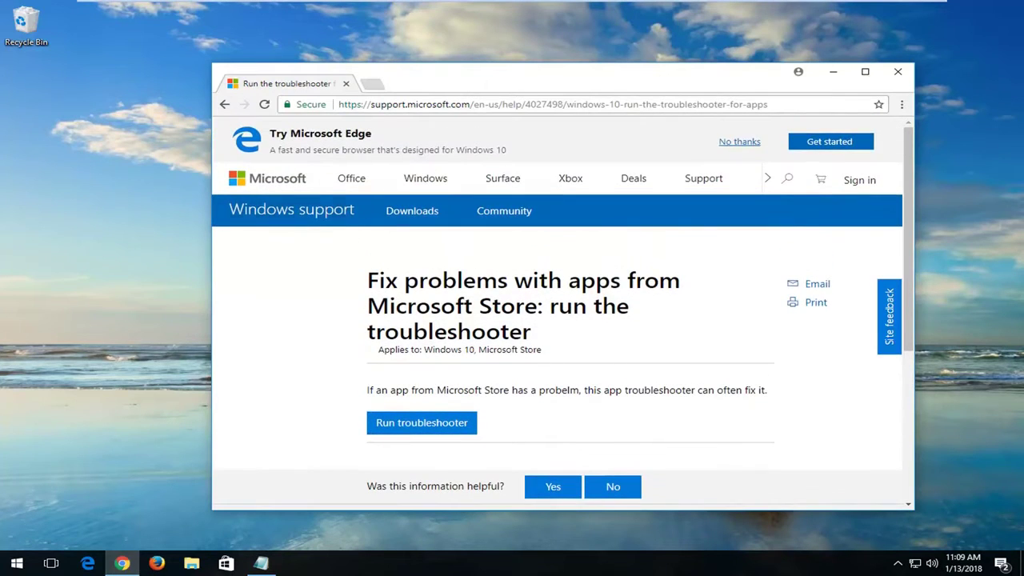
{"action": "scroll", "coordinate": [589, 245], "scroll_direction": "down", "scroll_amount": 2}
{"action": "scroll", "coordinate": [519, 347], "scroll_direction": "up", "scroll_amount": 2}
{"action": "left_click", "coordinate": [393, 428]}
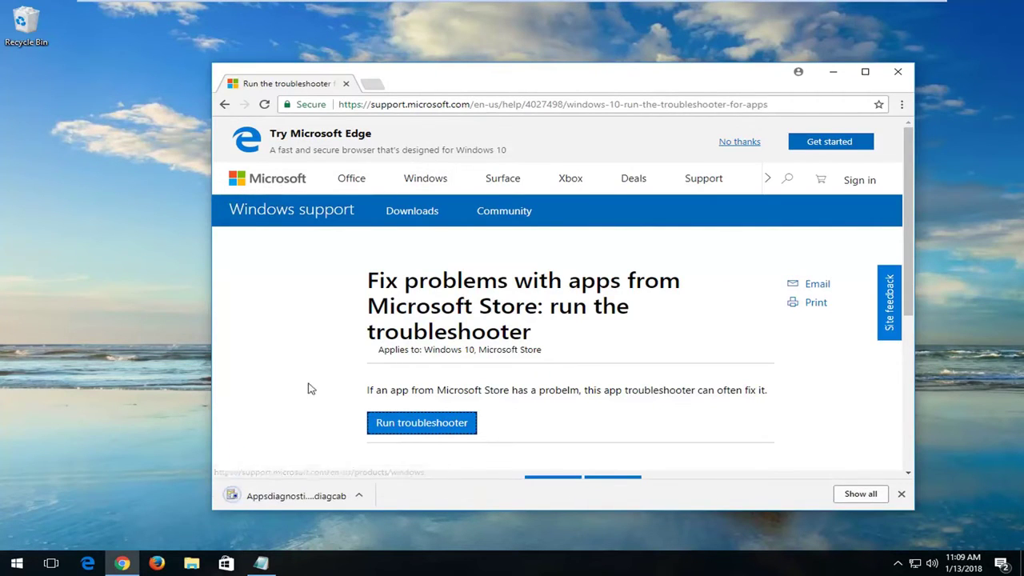
{"action": "left_click", "coordinate": [284, 502]}
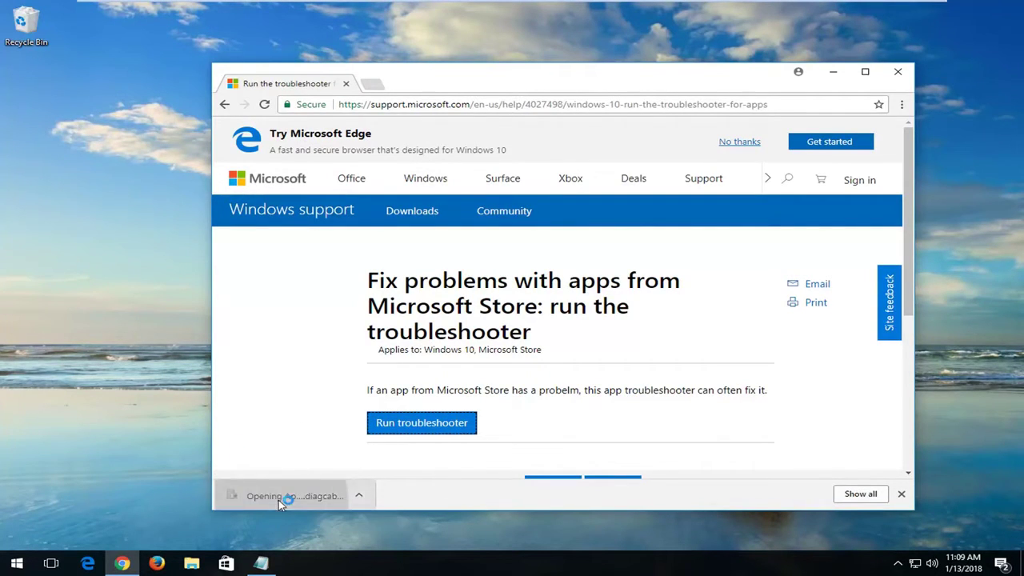
{"action": "left_click", "coordinate": [833, 72]}
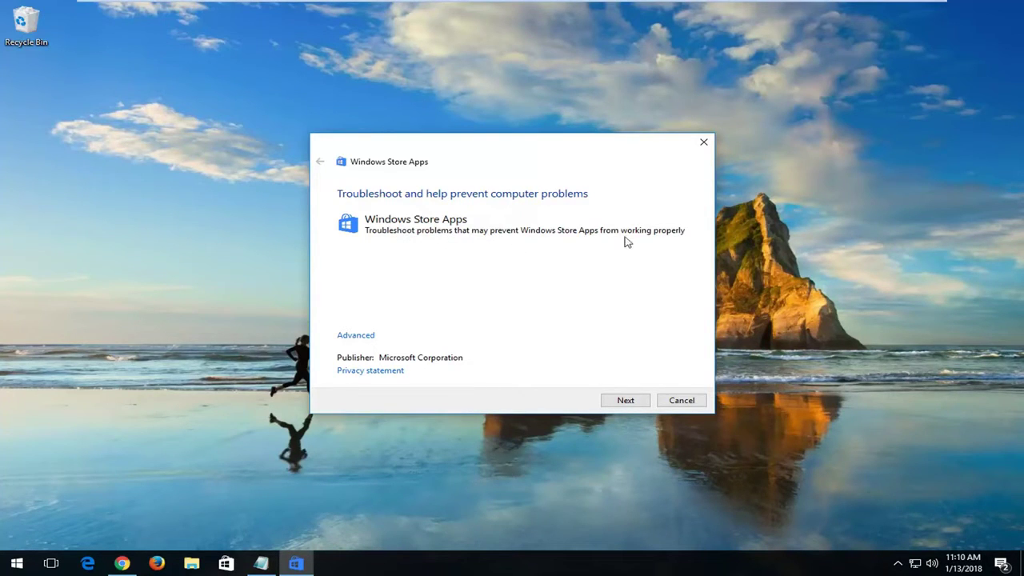
Run the Windows Store Apps troubleshooter to completion, skipping the Microsoft account sign-in, and close it
{"action": "left_click", "coordinate": [615, 401]}
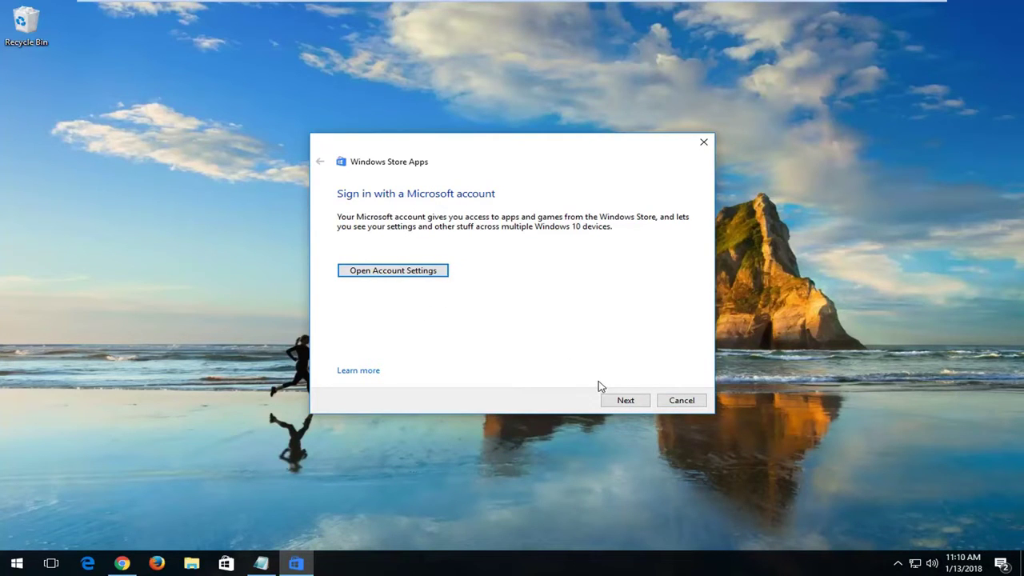
{"action": "left_click", "coordinate": [629, 404]}
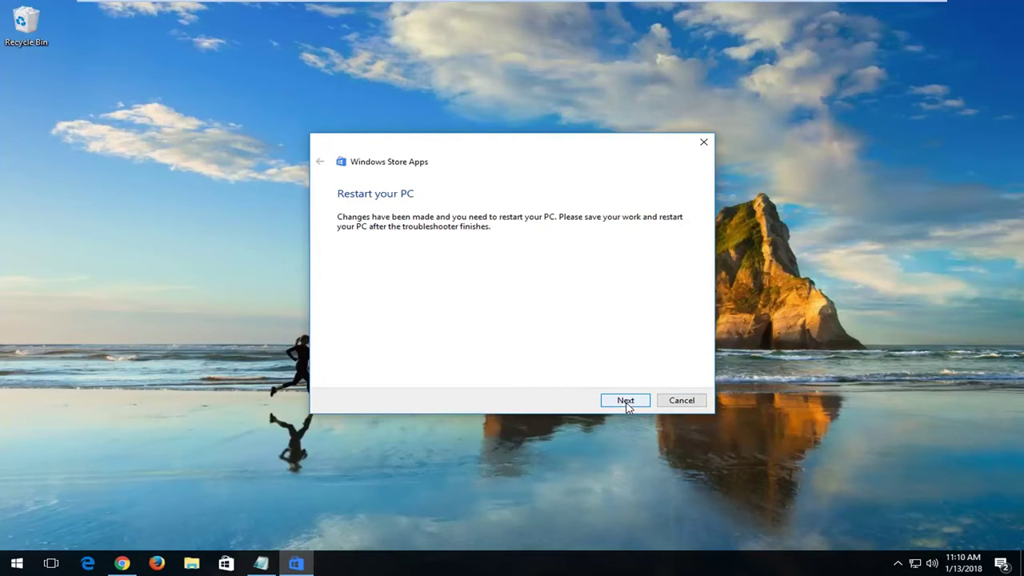
{"action": "left_click", "coordinate": [629, 404]}
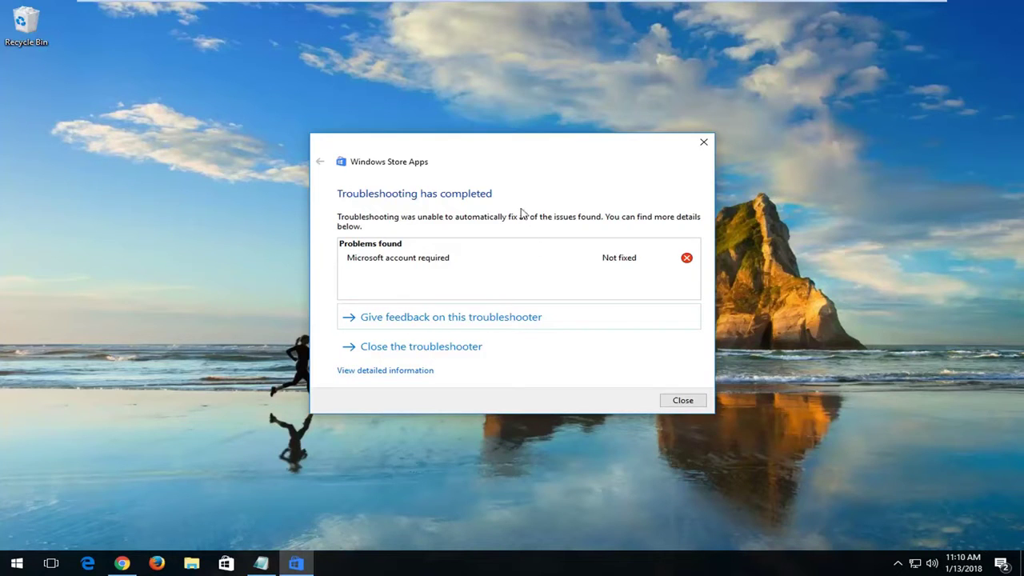
{"action": "left_click", "coordinate": [703, 141]}
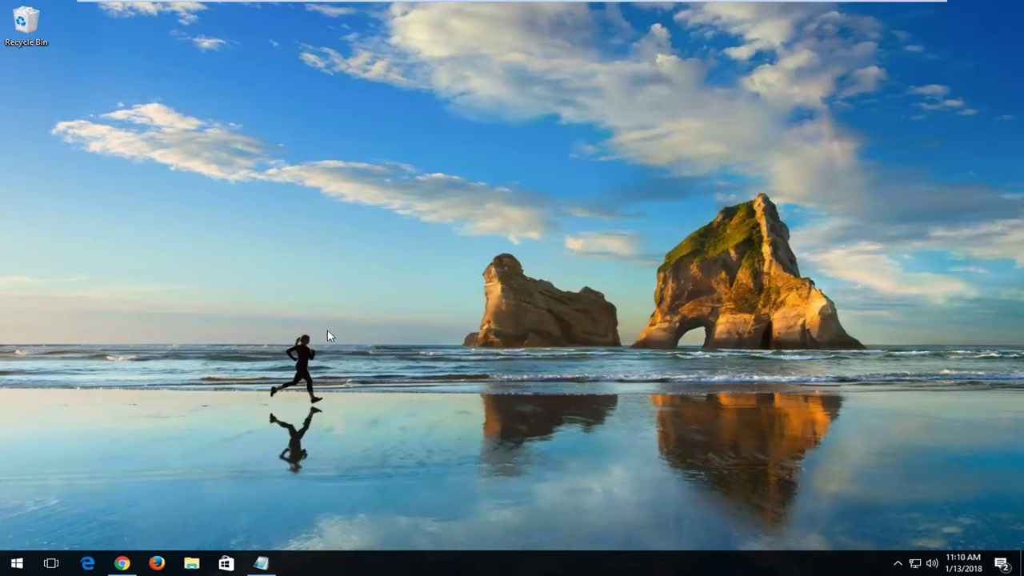
Search for "windows powershell" and launch Windows PowerShell as administrator, allowing it to make changes
{"action": "left_click", "coordinate": [16, 565]}
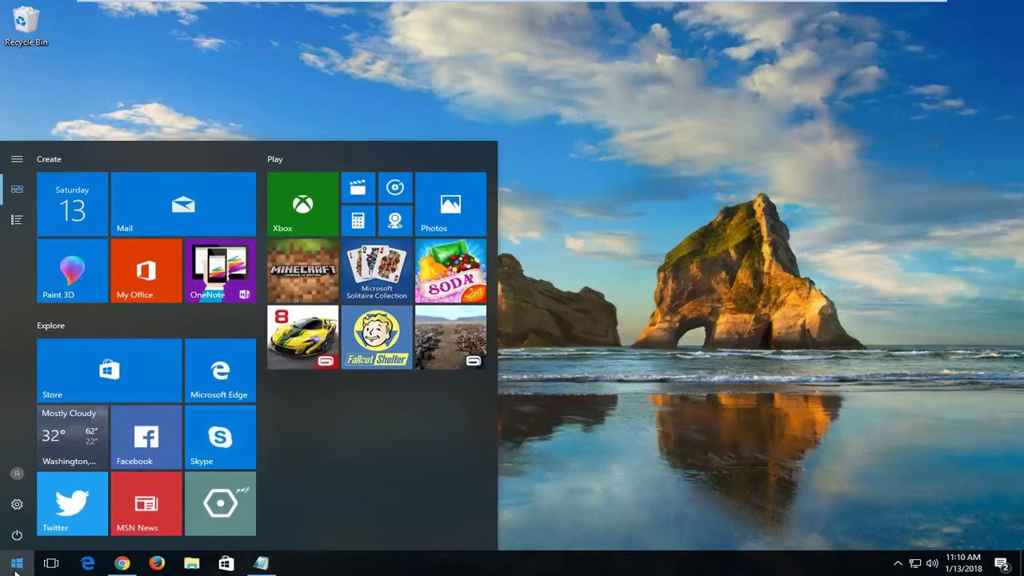
{"action": "type", "text": "windiow"}
{"action": "key", "text": "BackSpace"}
{"action": "key", "text": "BackSpace"}
{"action": "key", "text": "BackSpace"}
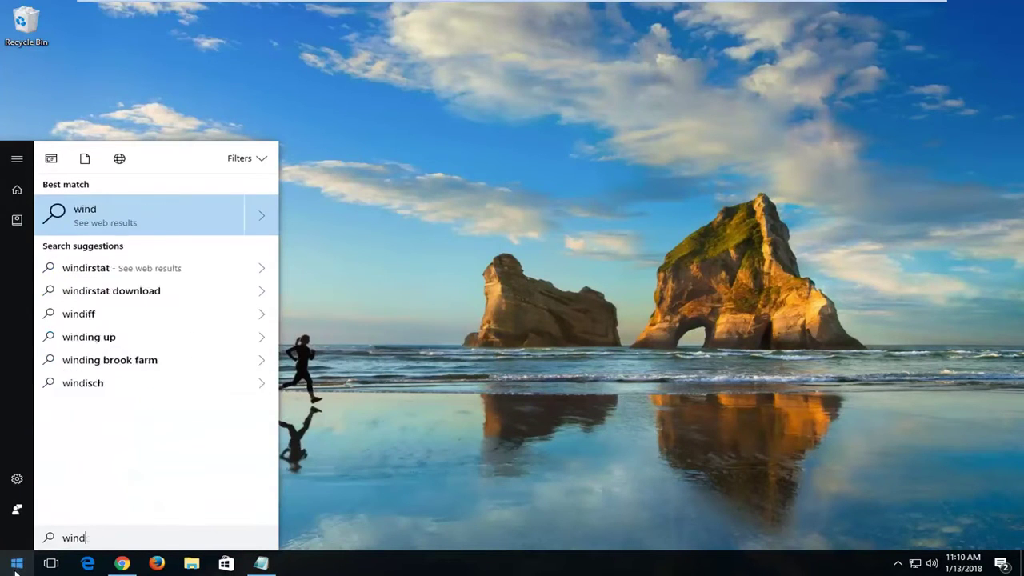
{"action": "type", "text": "ows poe"}
{"action": "key", "text": "BackSpace"}
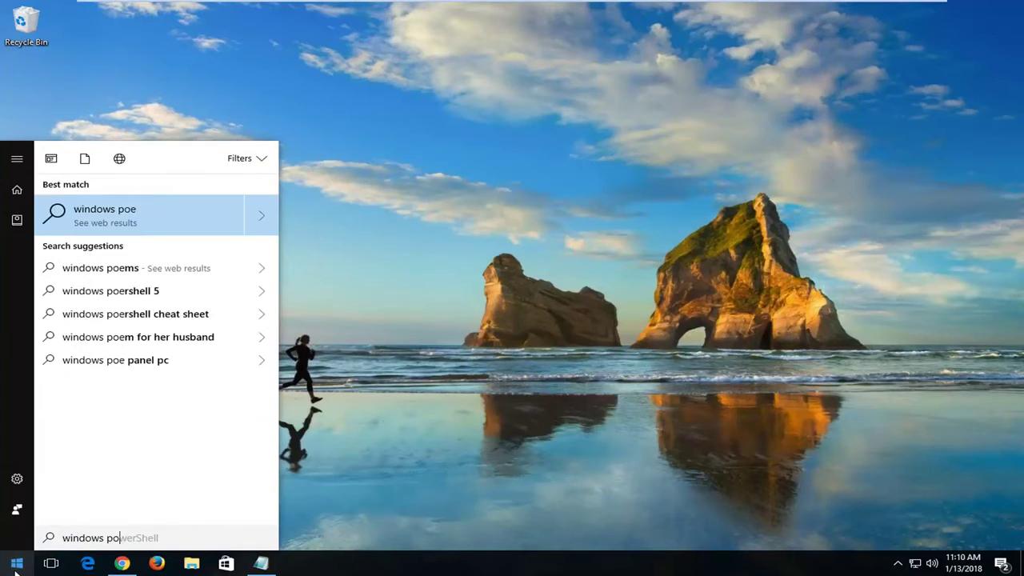
{"action": "type", "text": "wershell"}
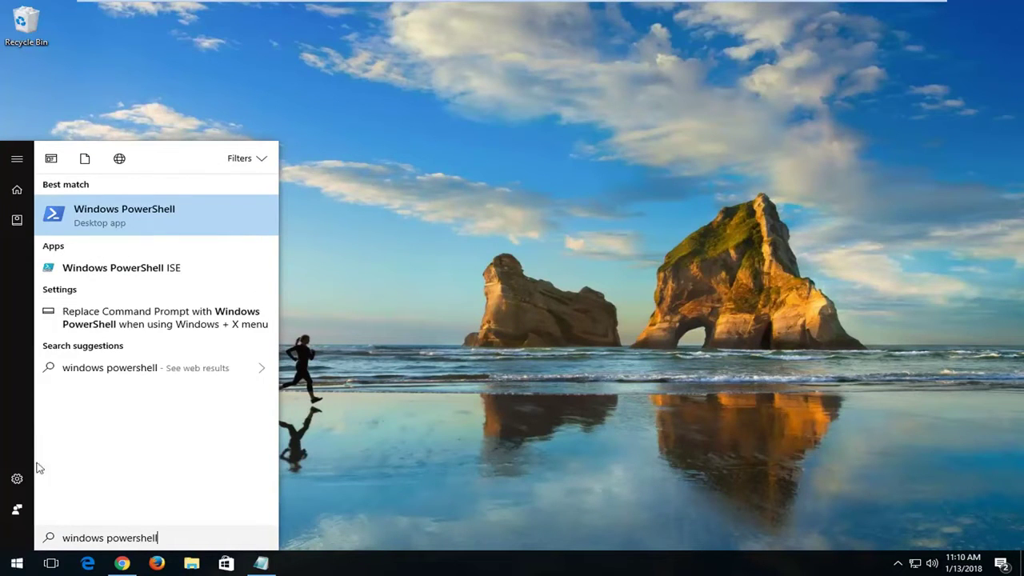
{"action": "right_click", "coordinate": [106, 223]}
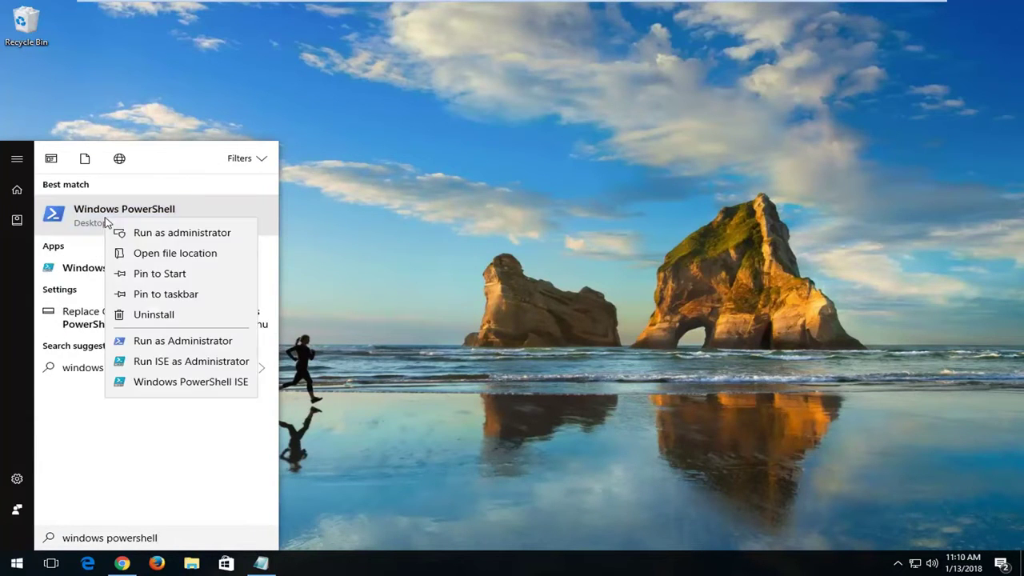
{"action": "left_click", "coordinate": [140, 233]}
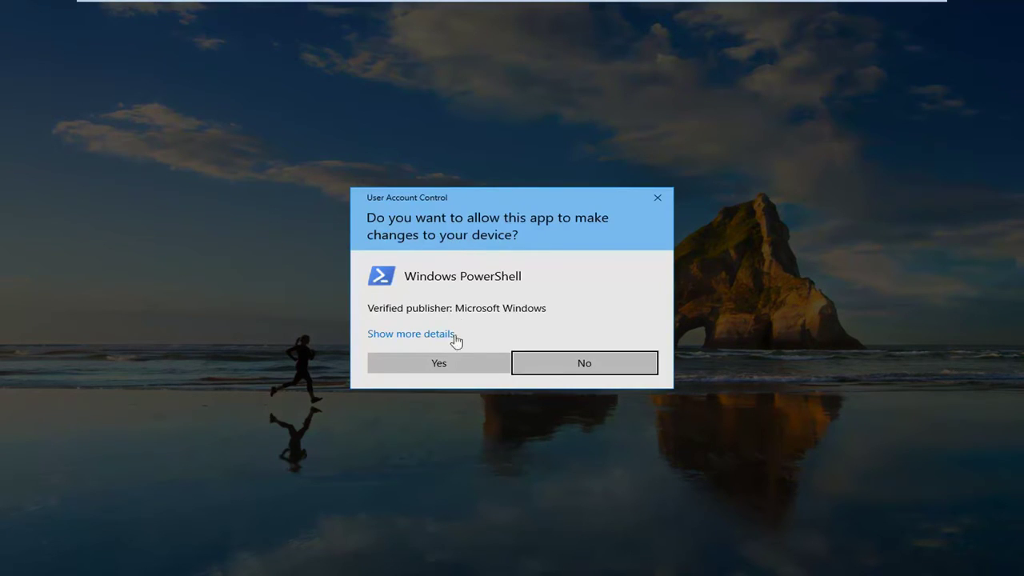
{"action": "left_click", "coordinate": [437, 363]}
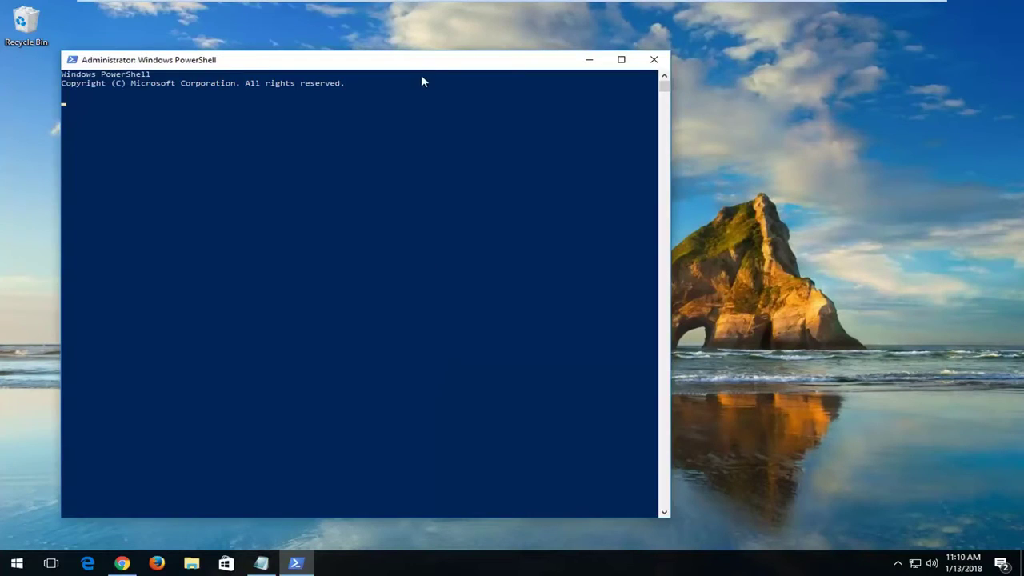
Copy the selected Get-AppXPackage command from the open Notepad note
{"action": "left_click", "coordinate": [260, 563]}
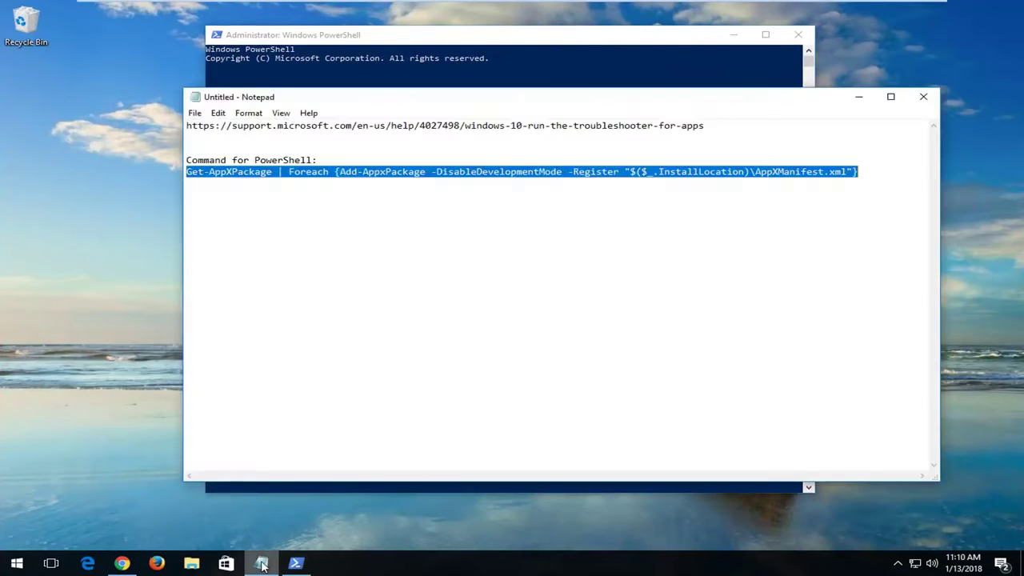
{"action": "right_click", "coordinate": [349, 182]}
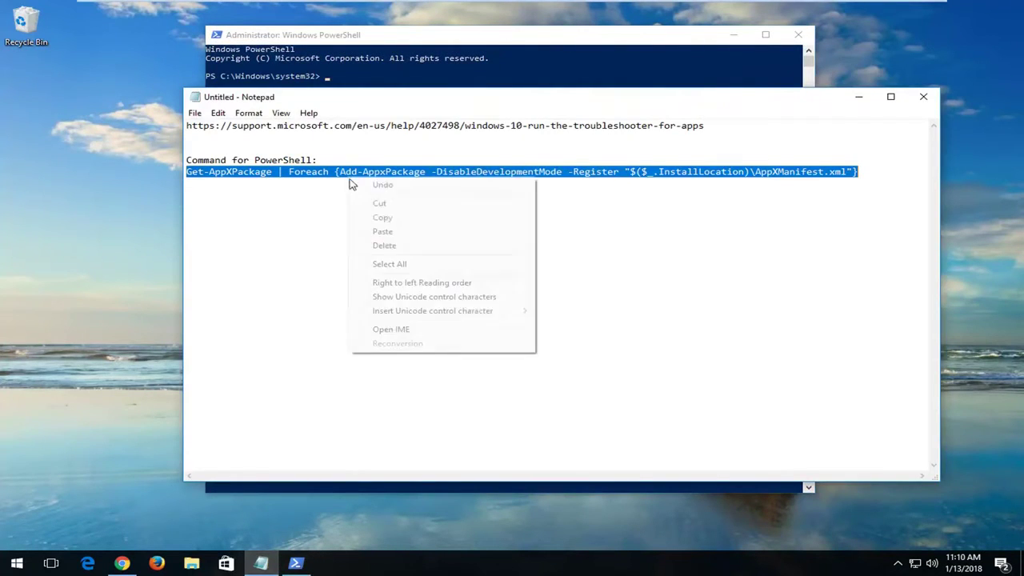
{"action": "left_click", "coordinate": [376, 218]}
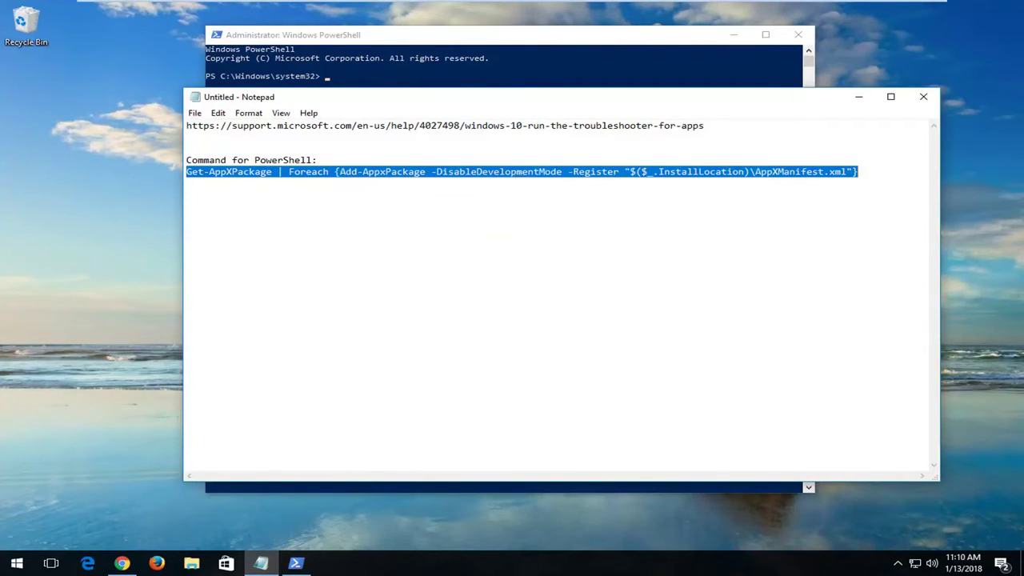
Paste the copied Get-AppXPackage command into the administrator PowerShell window and run it, minimizing Notepad and closing PowerShell when it finishes
{"action": "left_click", "coordinate": [632, 35]}
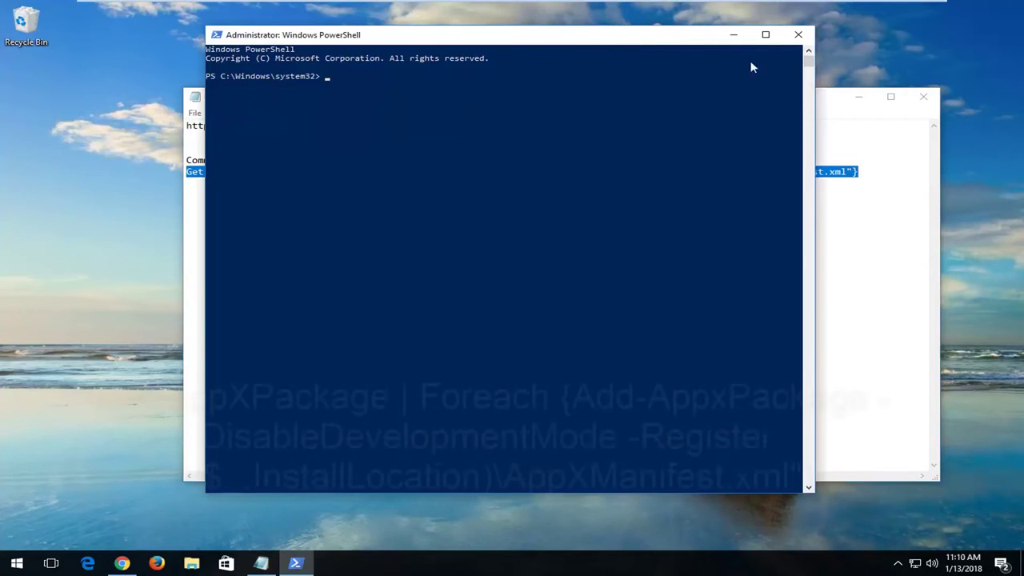
{"action": "right_click", "coordinate": [433, 40]}
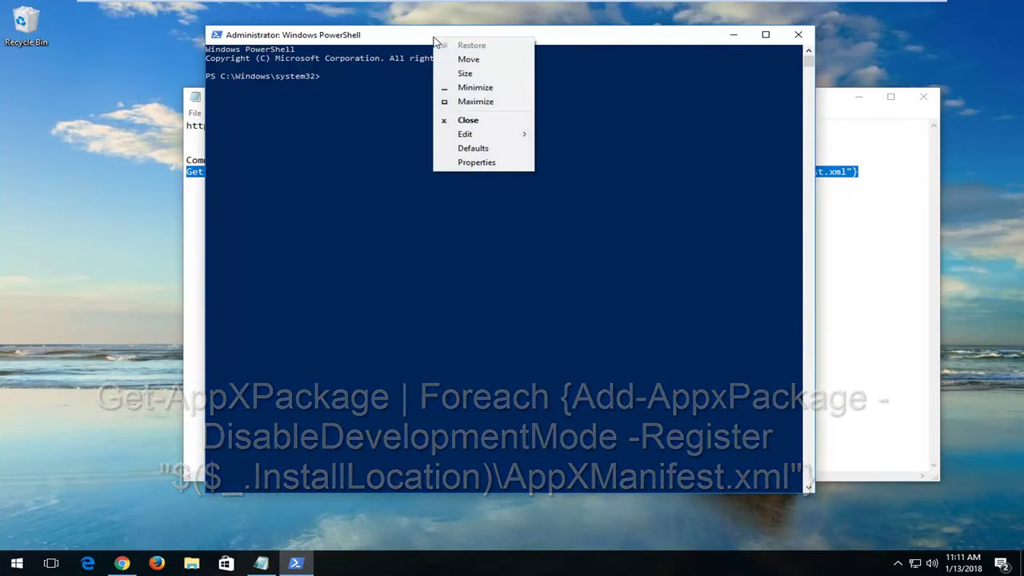
{"action": "mouse_move", "coordinate": [481, 136]}
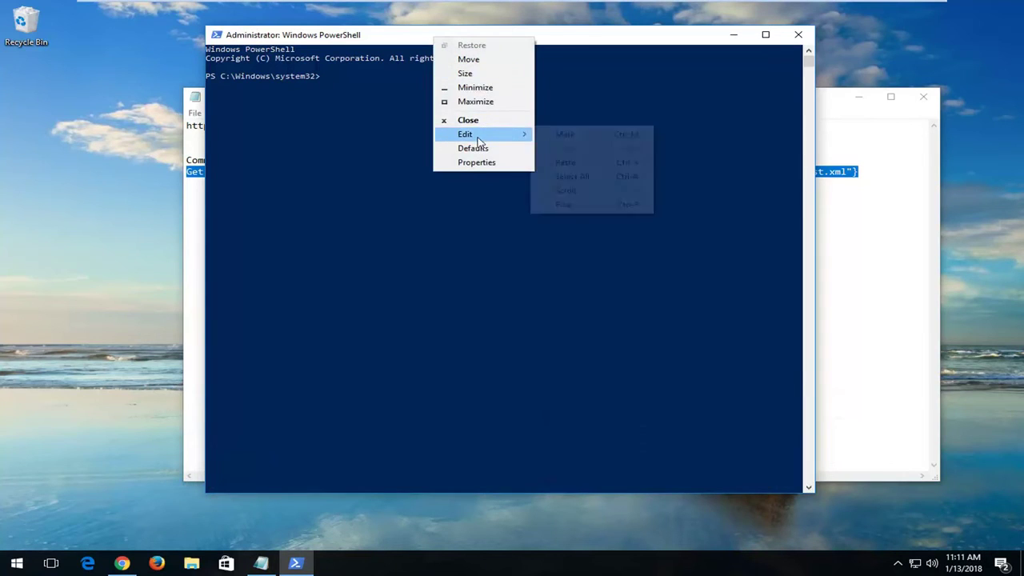
{"action": "left_click", "coordinate": [565, 162]}
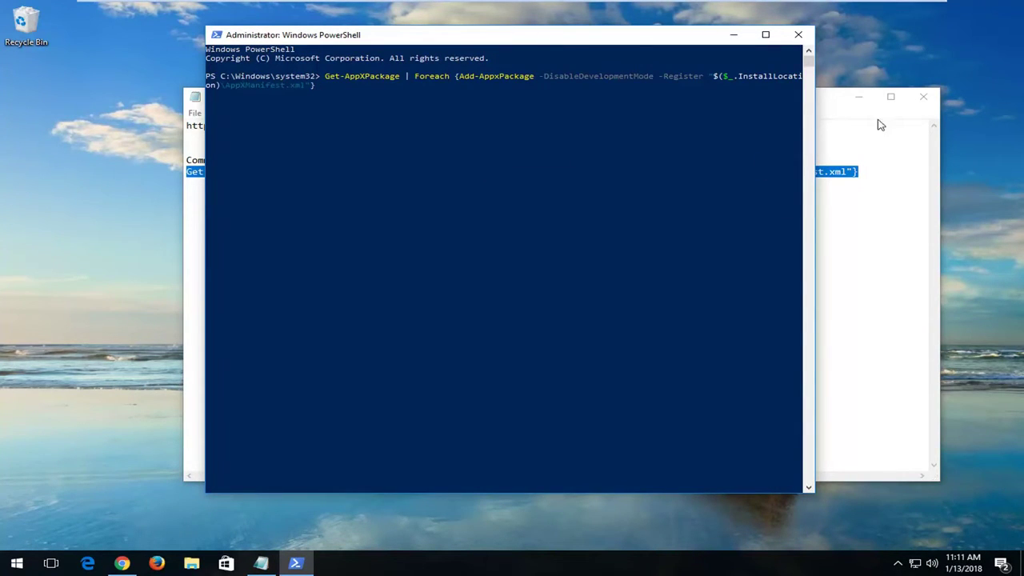
{"action": "key", "text": "Return"}
{"action": "left_click", "coordinate": [859, 97]}
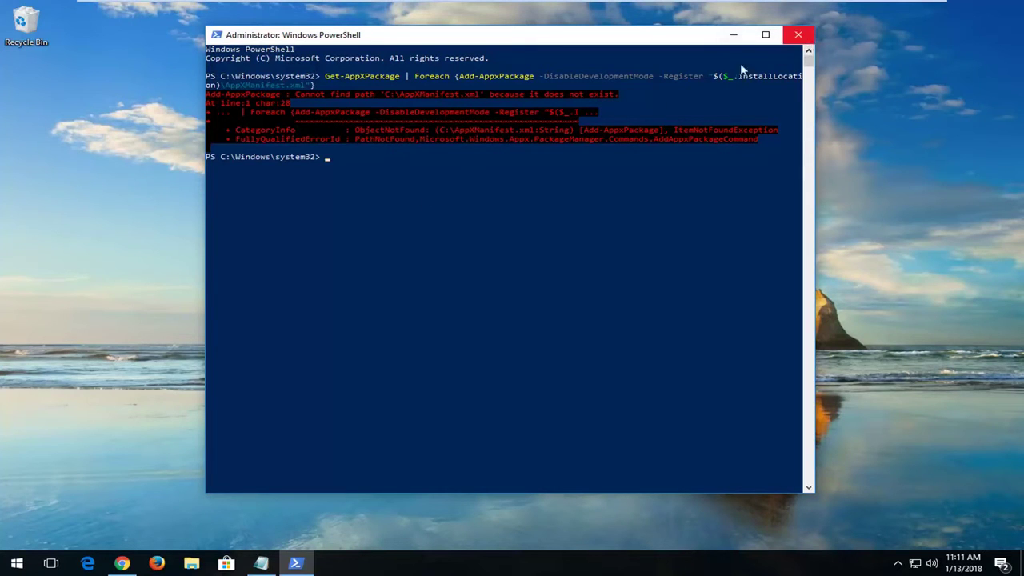
{"action": "left_click", "coordinate": [798, 36]}
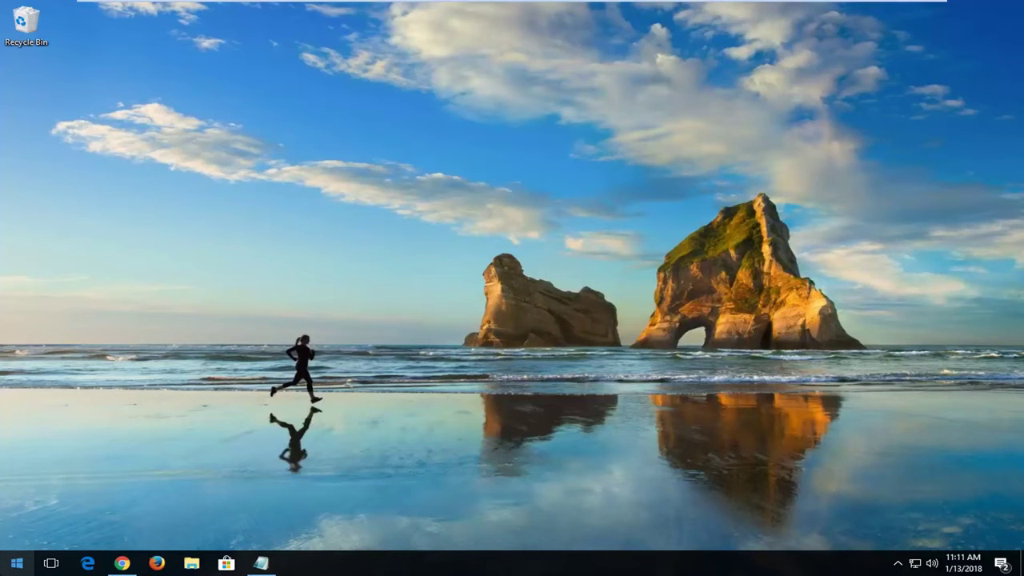
Search for "store" and open Microsoft Store to check that it loads, then close it
{"action": "left_click", "coordinate": [16, 563]}
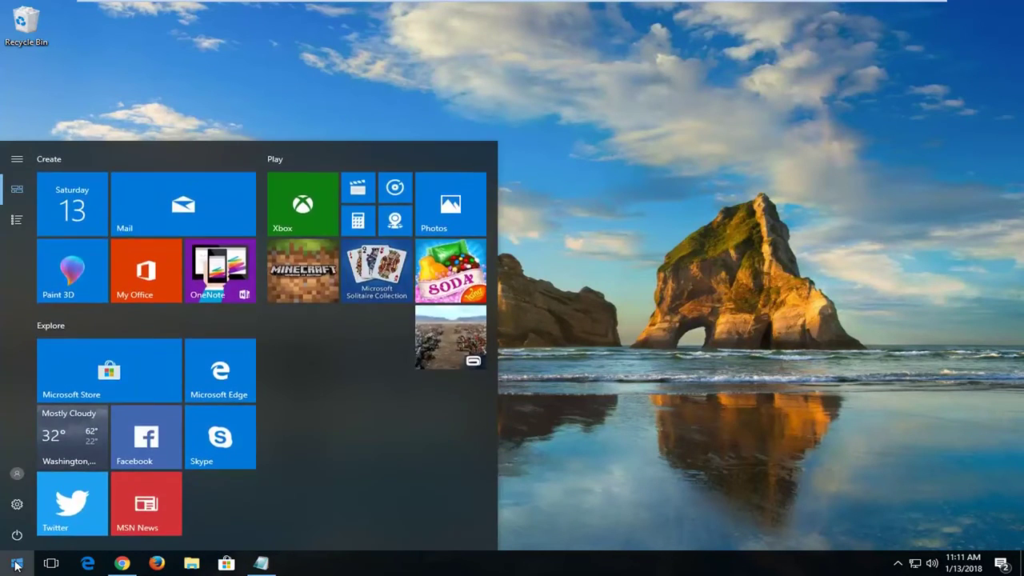
{"action": "type", "text": "store"}
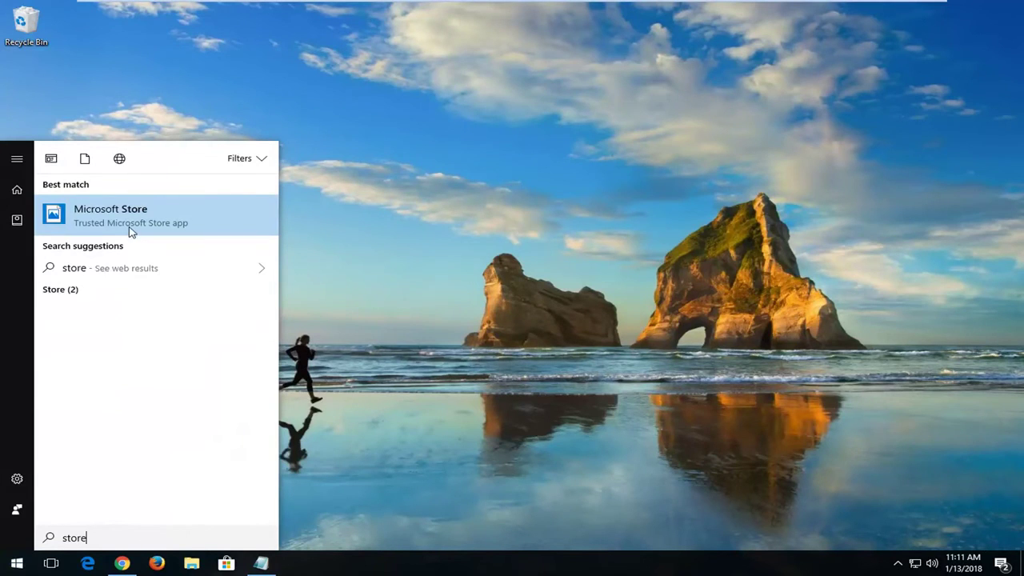
{"action": "left_click", "coordinate": [132, 228]}
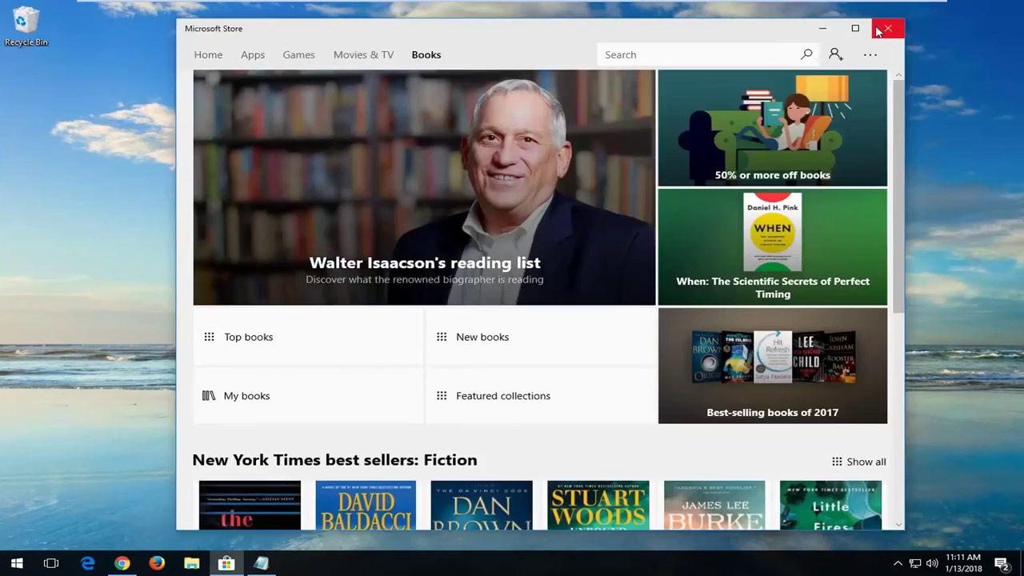
{"action": "left_click", "coordinate": [886, 30]}
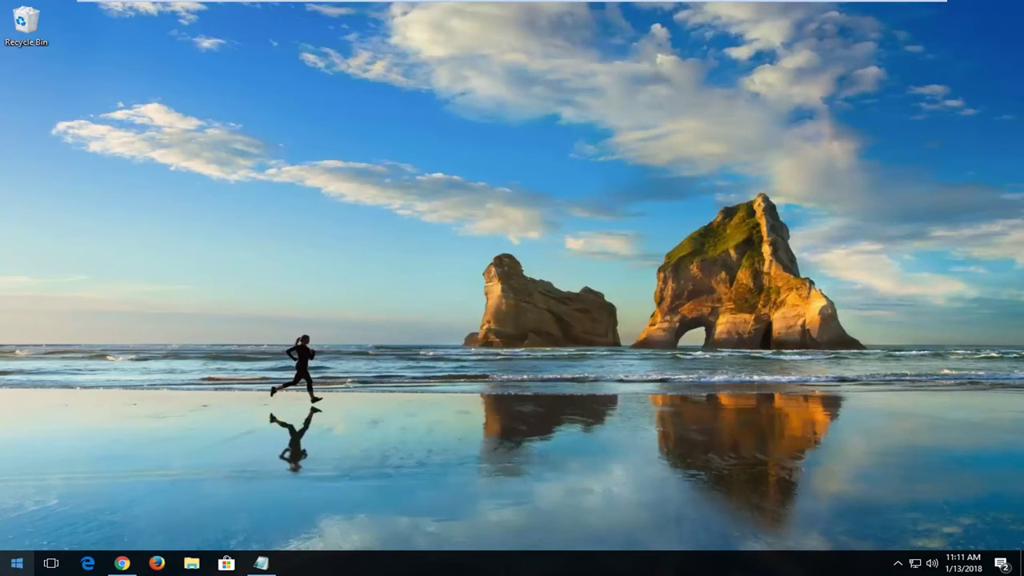
Search for "system restore", view the System Protection settings through Create a restore point, and close them
{"action": "left_click", "coordinate": [14, 567]}
{"action": "type", "text": "sys"}
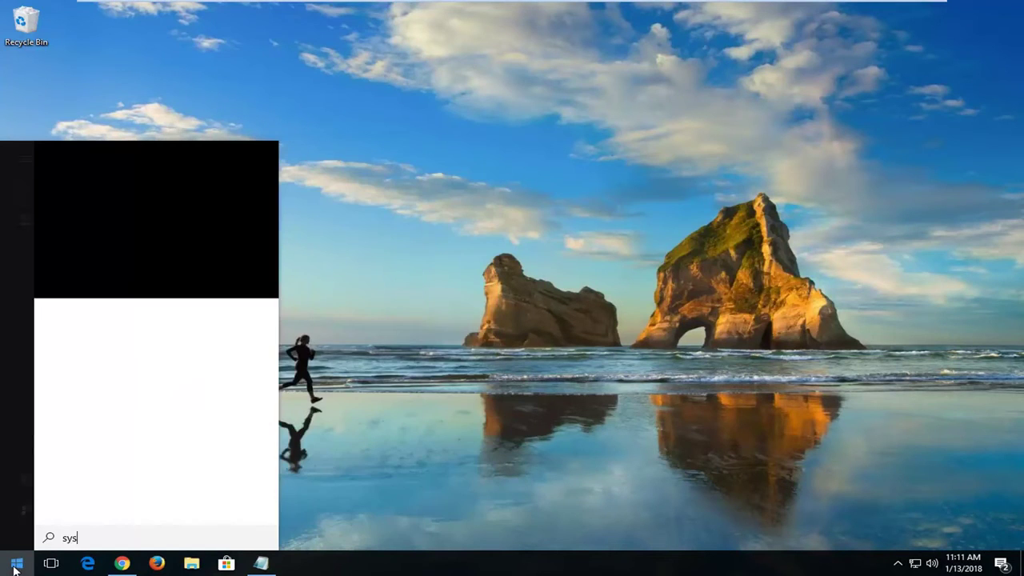
{"action": "type", "text": "tem restore"}
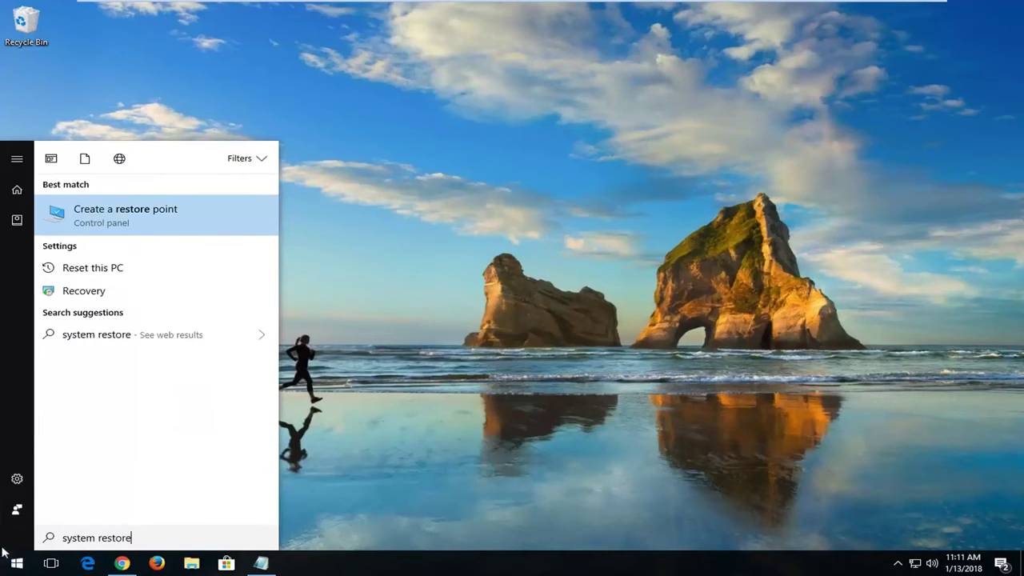
{"action": "left_click", "coordinate": [105, 223]}
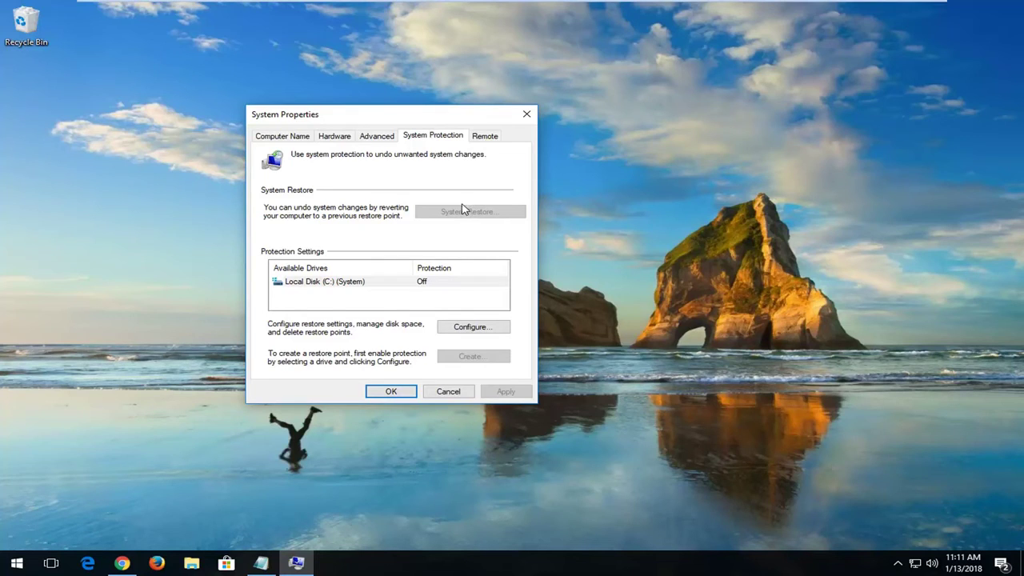
{"action": "left_click", "coordinate": [526, 114]}
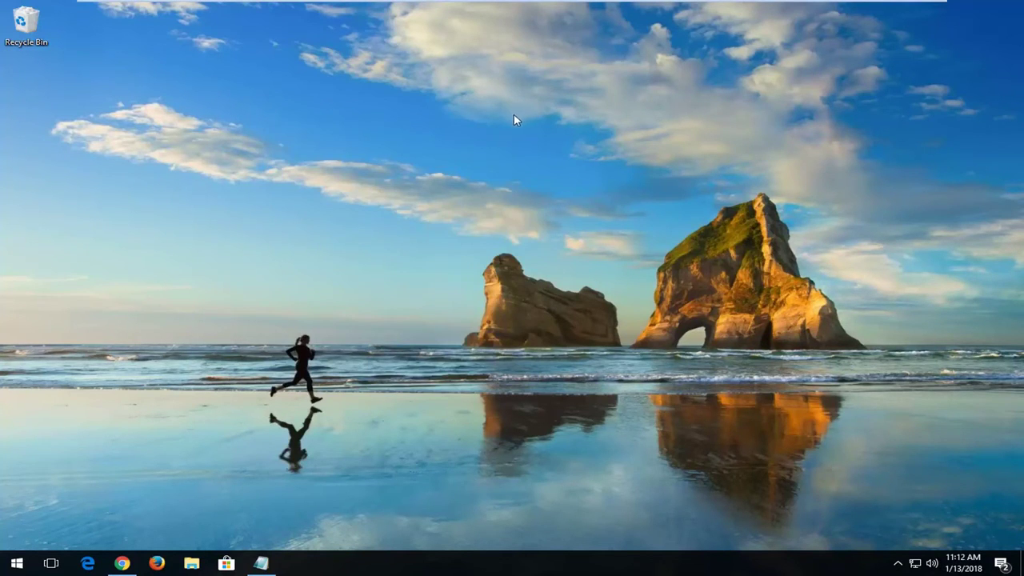
Search for "cmd" and launch Command Prompt as administrator, allowing it to make changes
{"action": "left_click", "coordinate": [20, 564]}
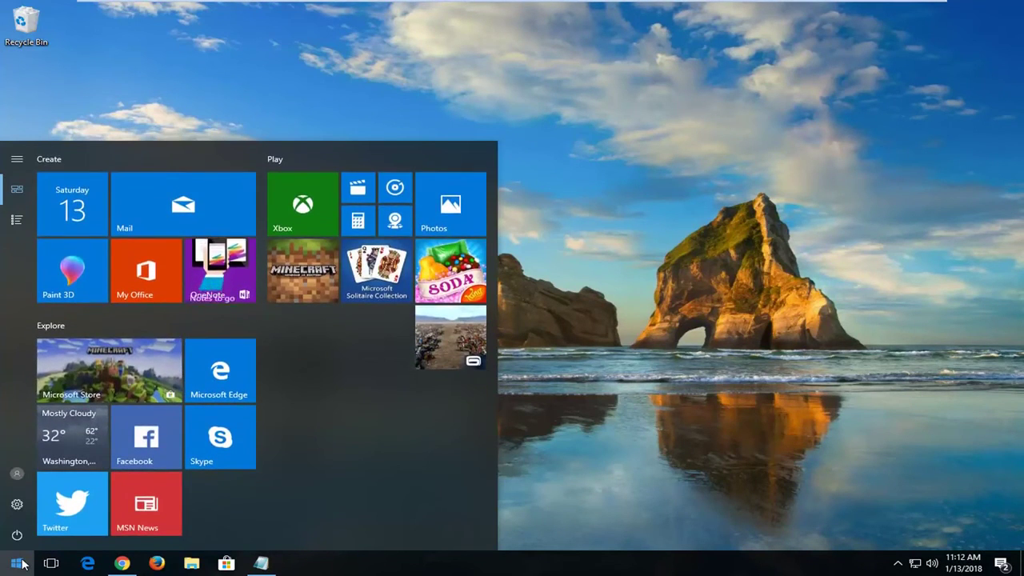
{"action": "type", "text": "cmd"}
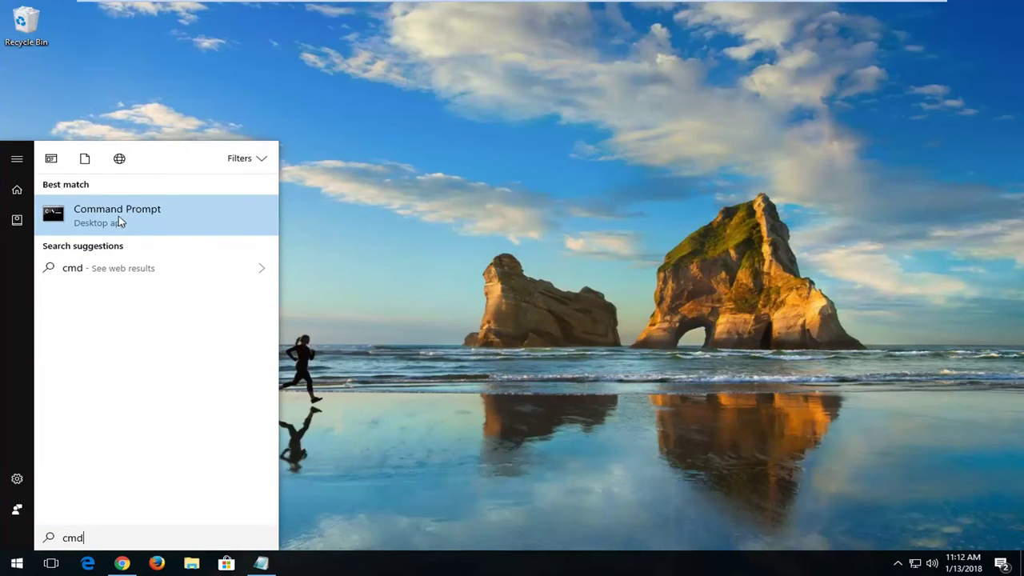
{"action": "right_click", "coordinate": [120, 223]}
{"action": "left_click", "coordinate": [147, 230]}
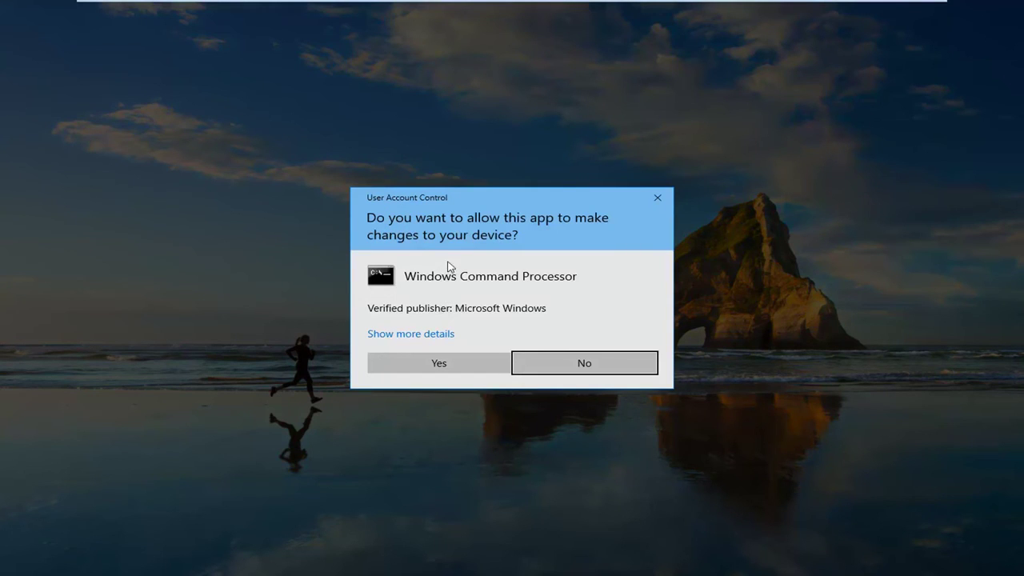
{"action": "left_click", "coordinate": [430, 356]}
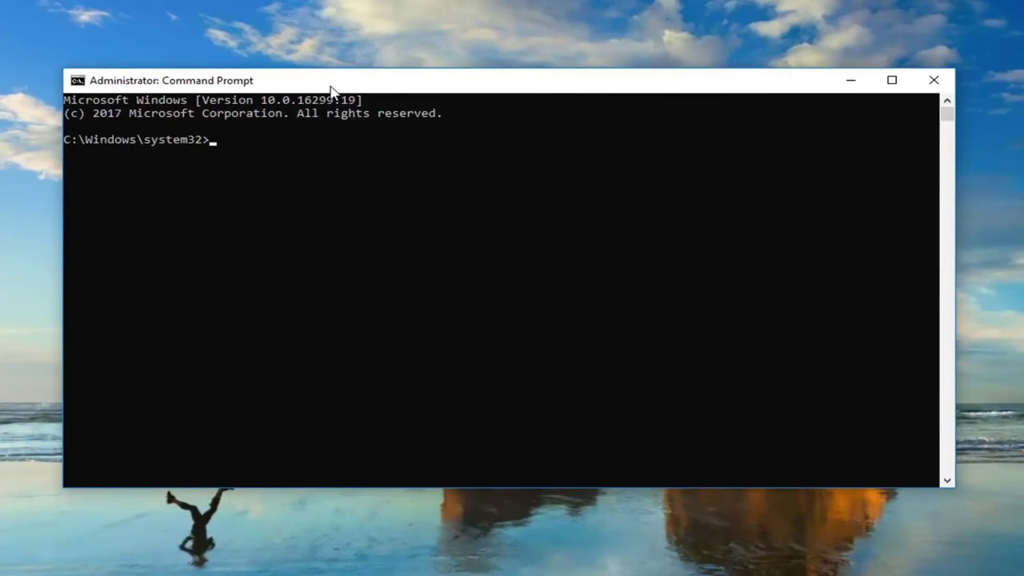
Start a system file scan with the command sfc /scannow
{"action": "type", "text": "sfc /"}
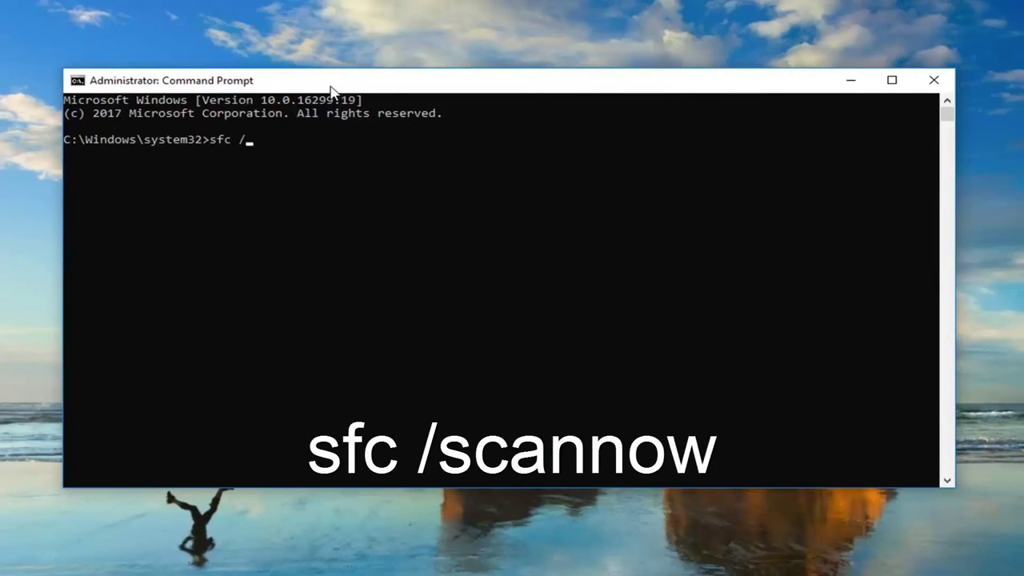
{"action": "type", "text": "scannow"}
{"action": "key", "text": "Return"}
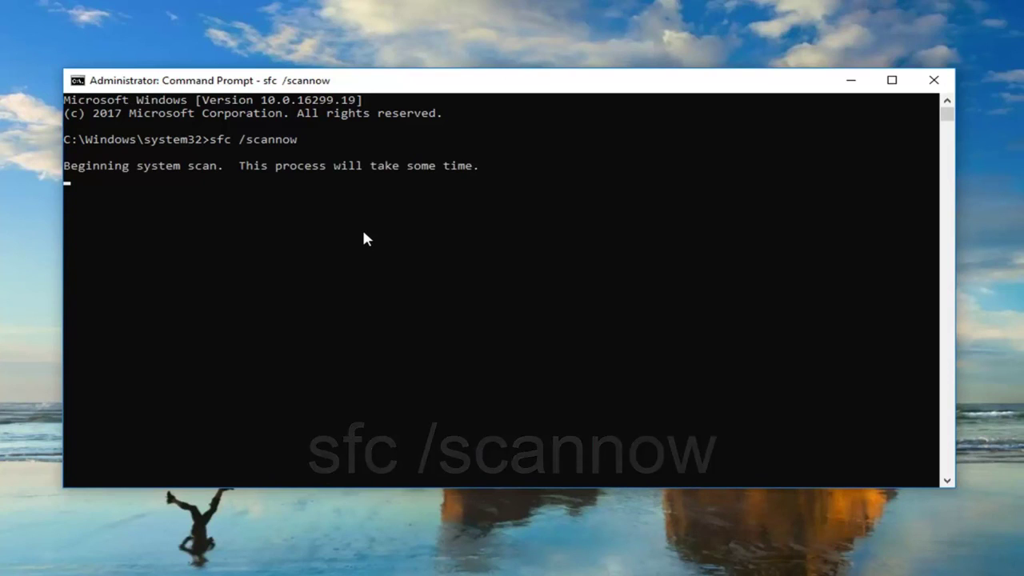